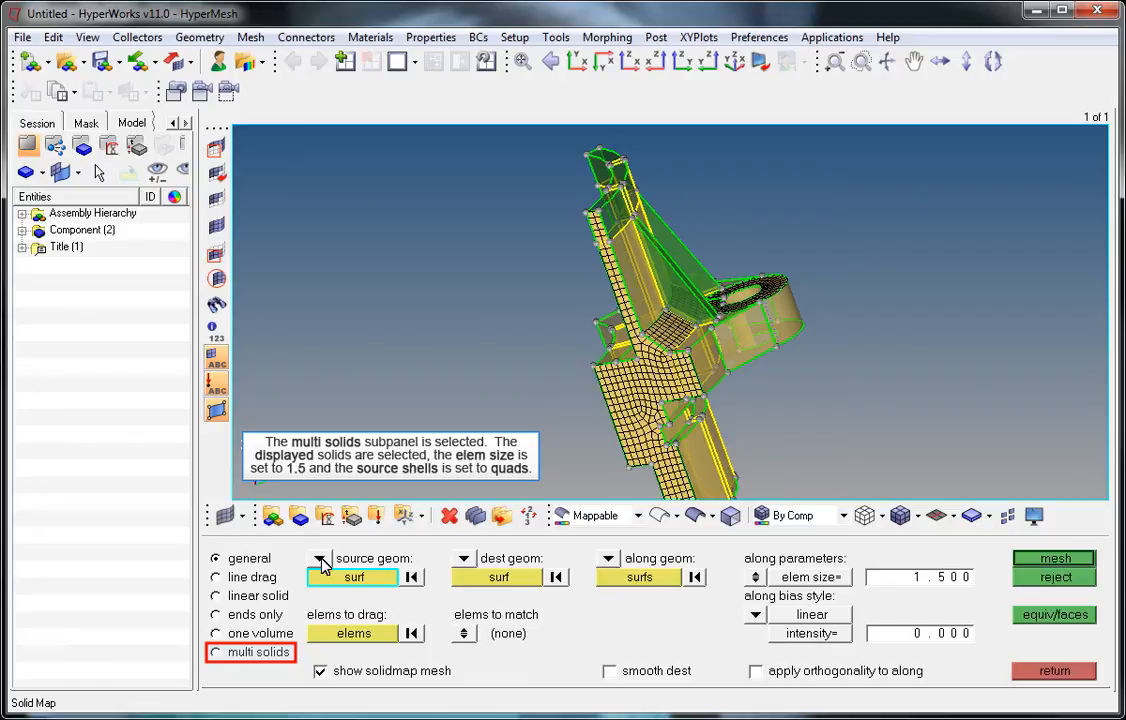
- Set up a multi-solids solid map on all displayed solids with quads source shells at element size 1.5, and generate the meshing order preview
click(246, 655)
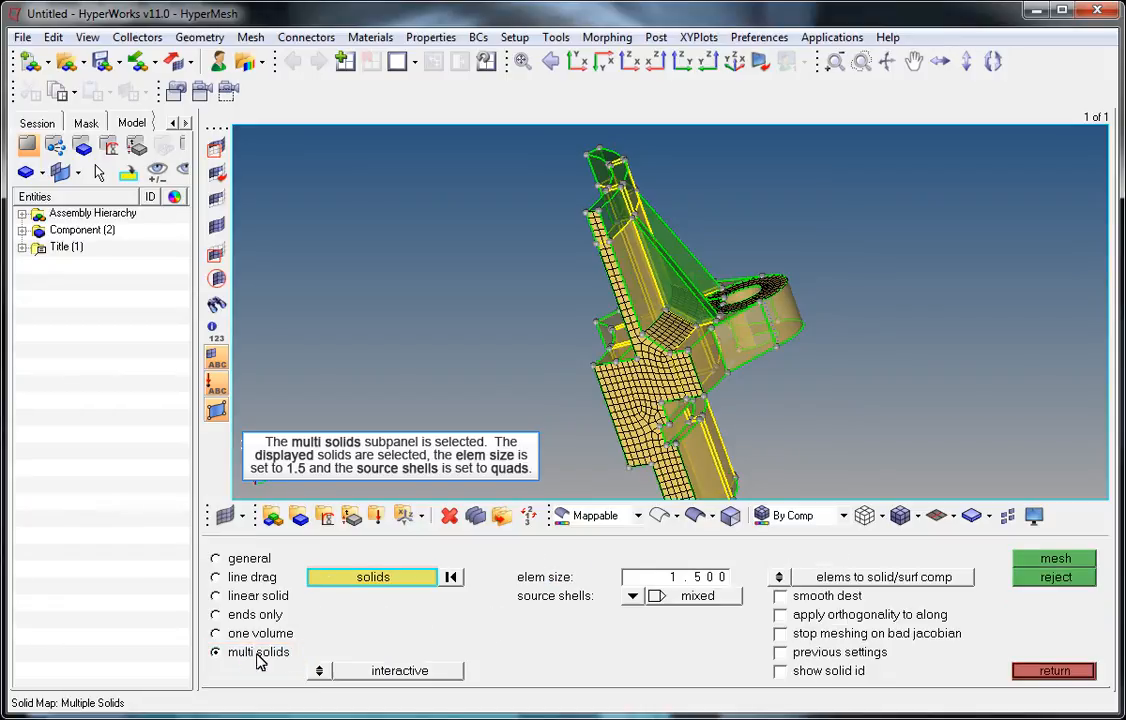
click(362, 579)
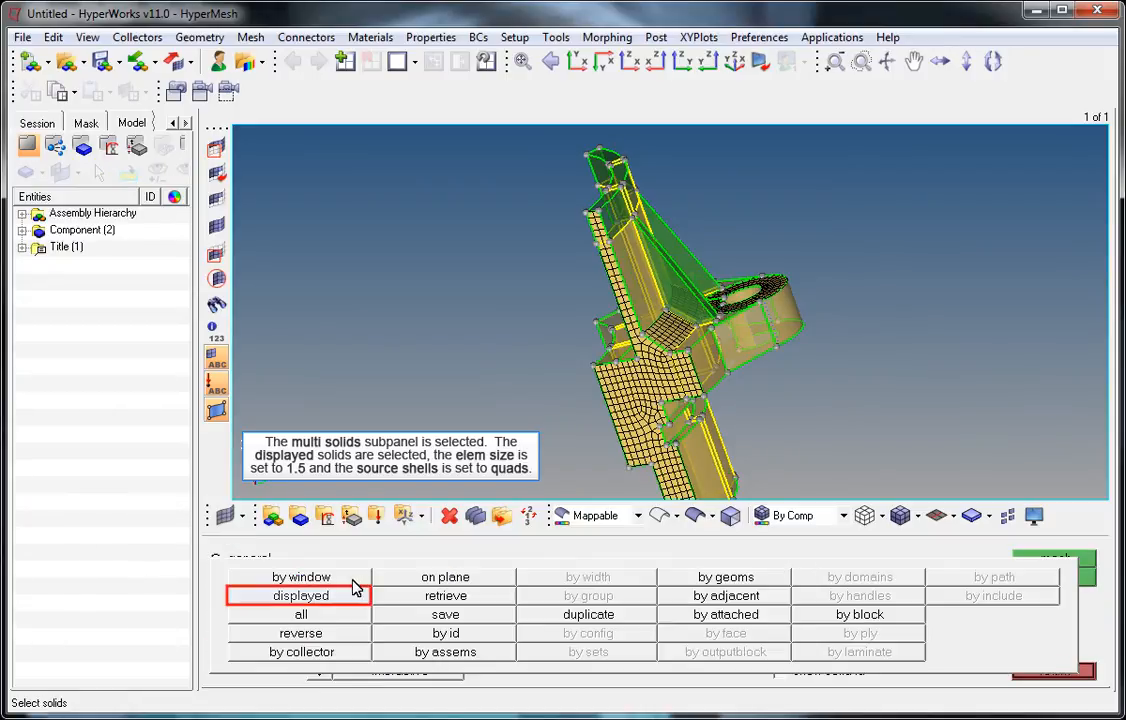
click(352, 596)
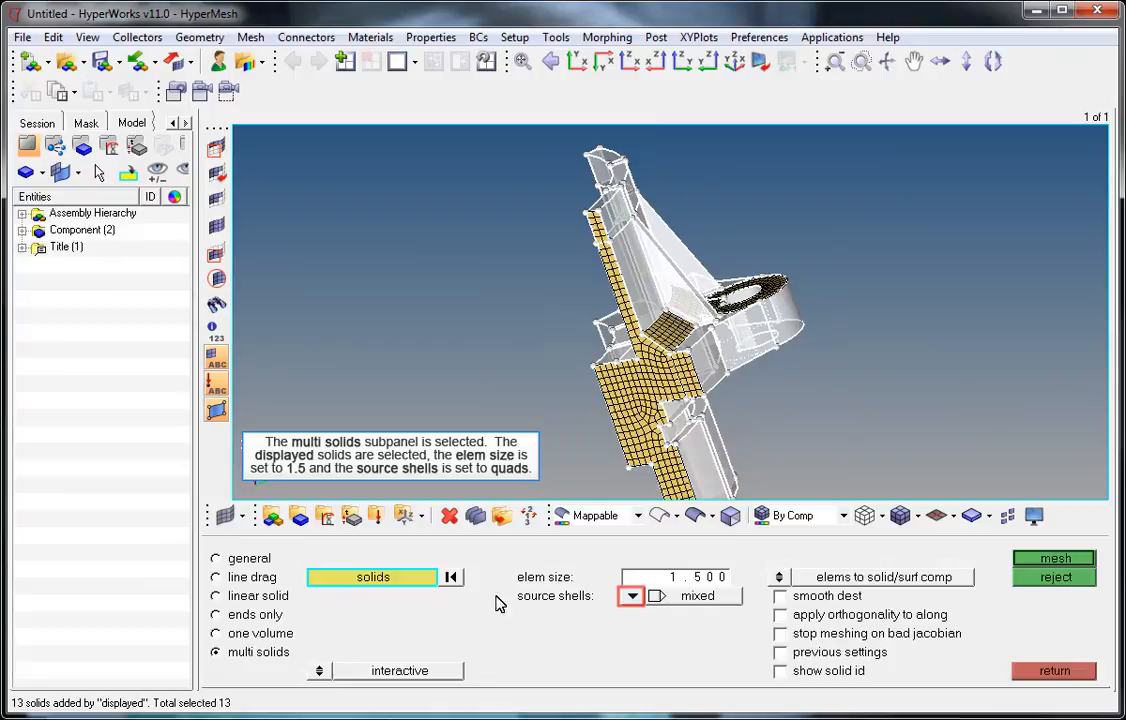
click(630, 596)
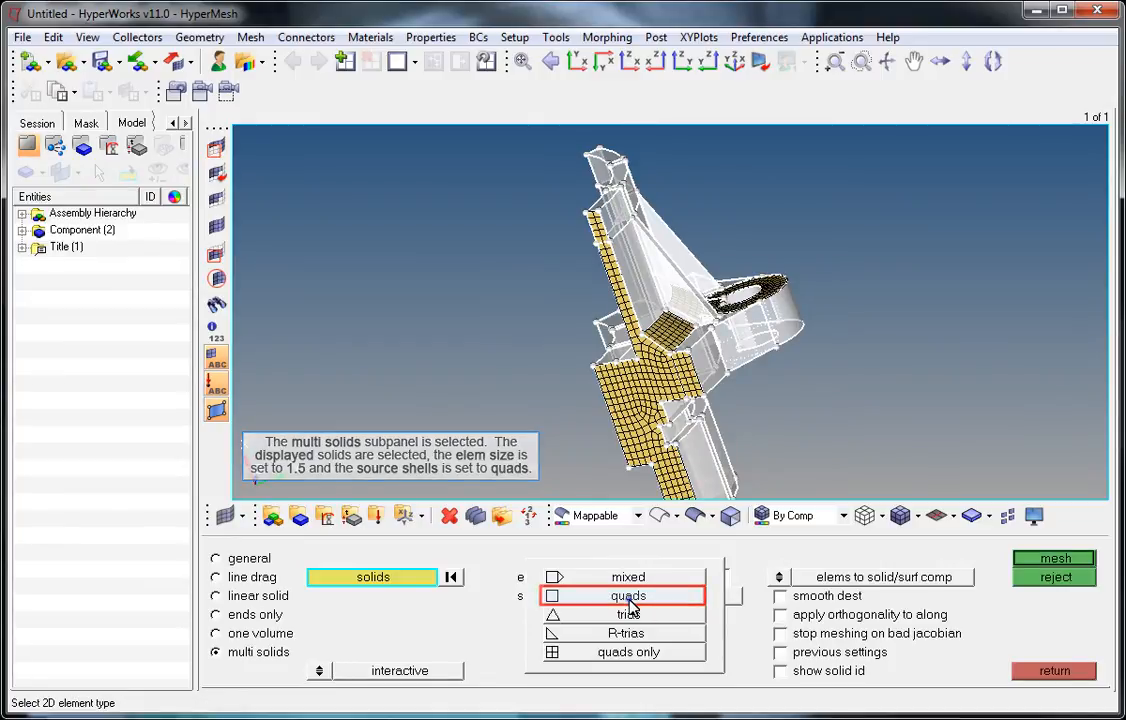
click(629, 600)
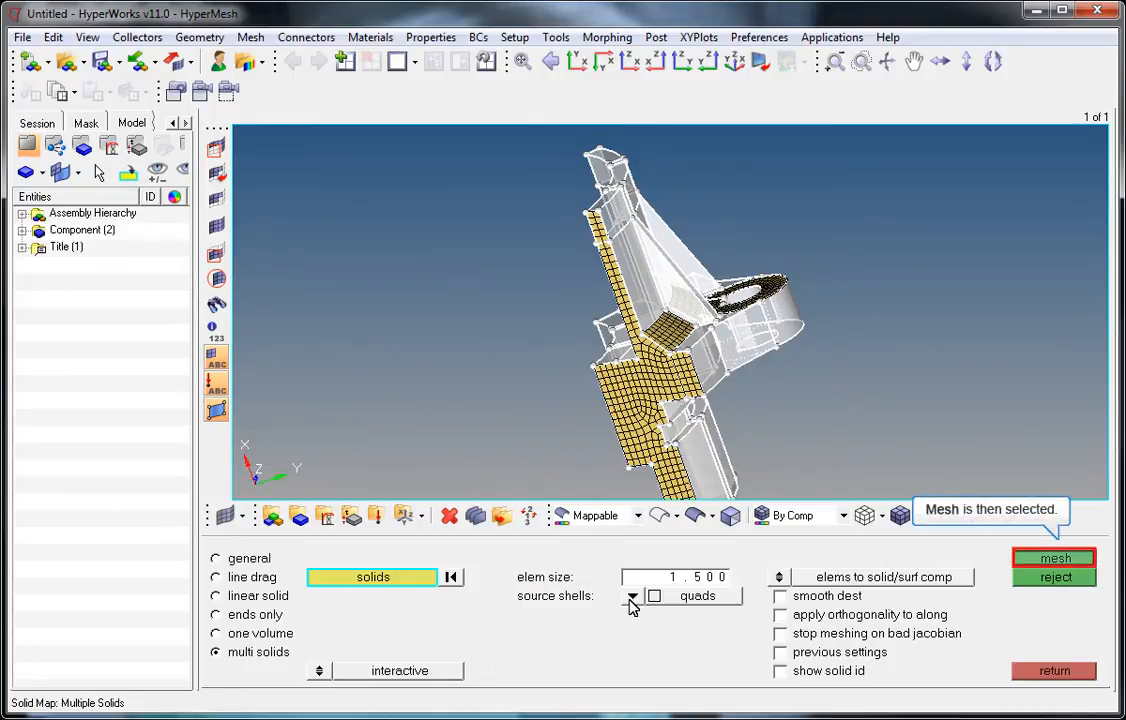
click(1071, 564)
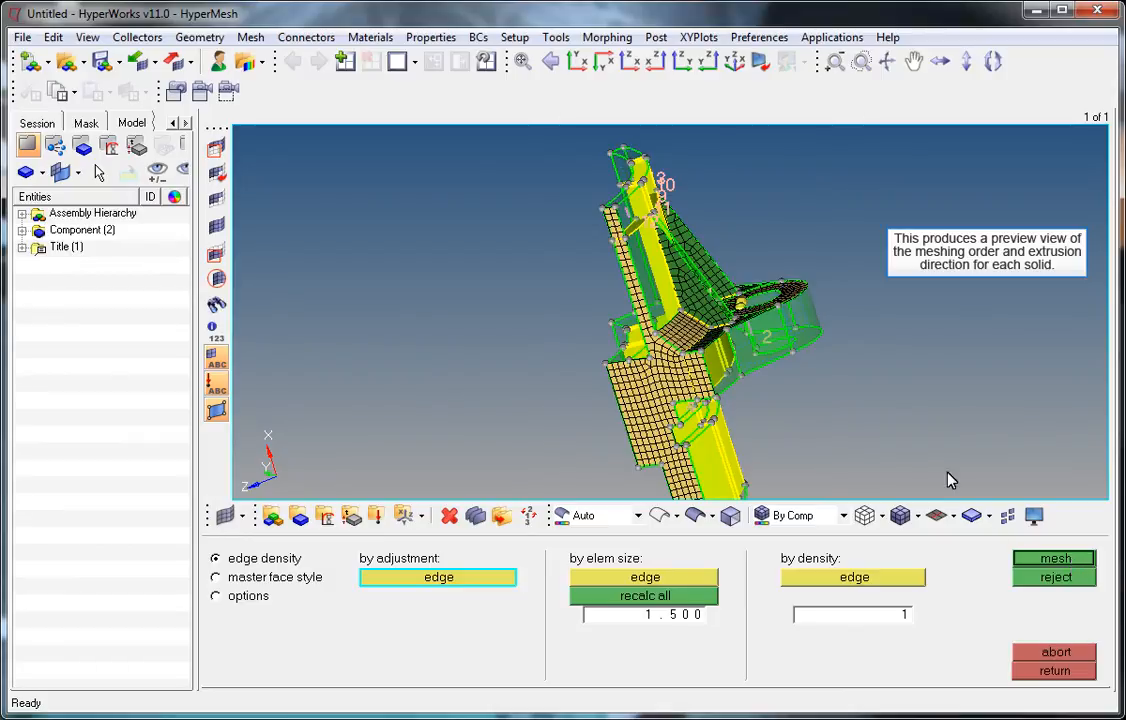
- Generate the solid element mesh from the previewed extrusion directions, accept it and leave the solid map function
ctrl+drag(834, 353, 778, 291)
ctrl+drag(702, 307, 655, 322)
ctrl+drag(768, 268, 733, 275)
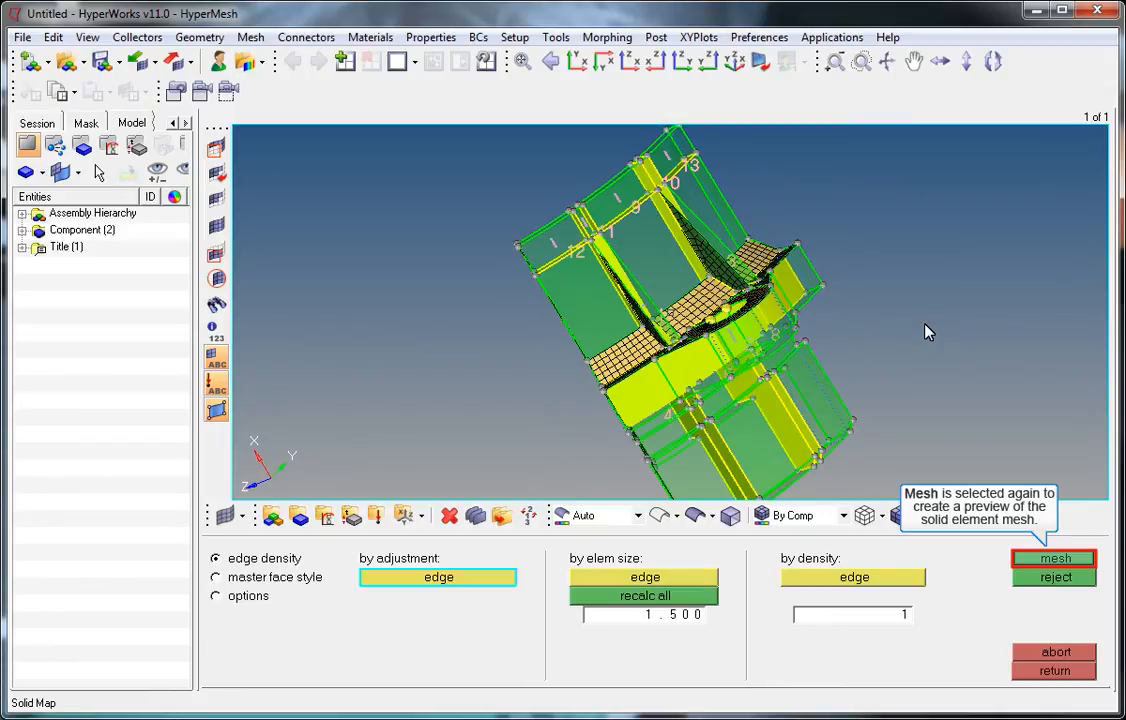
click(1055, 560)
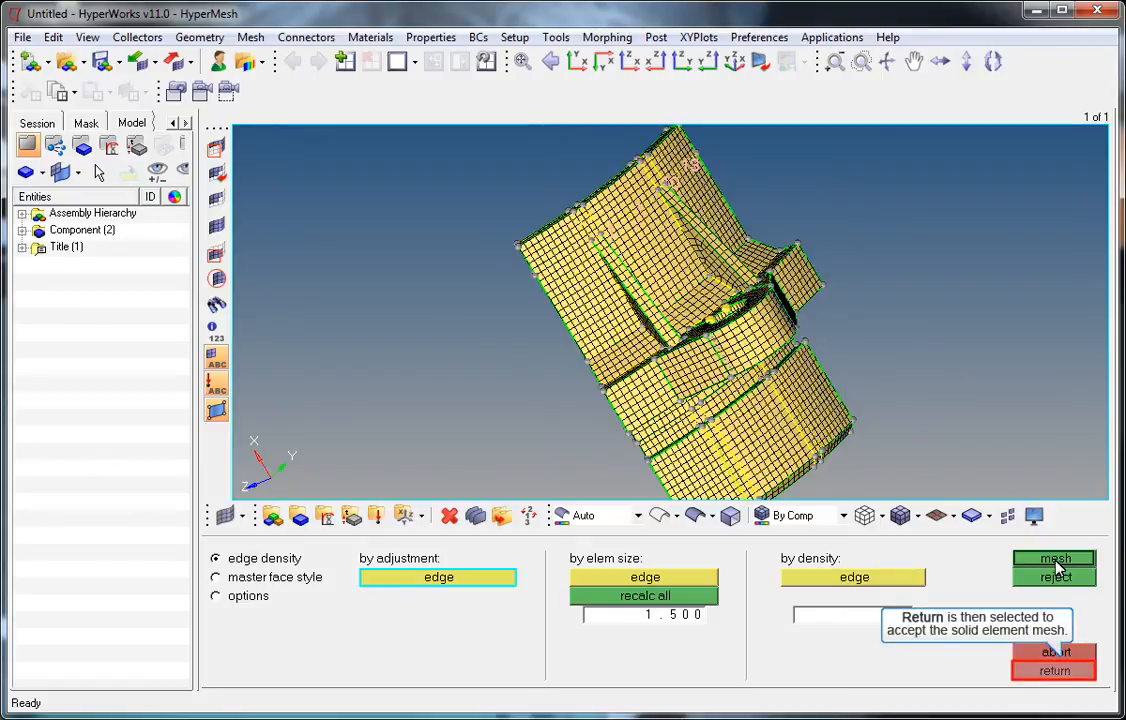
click(1065, 677)
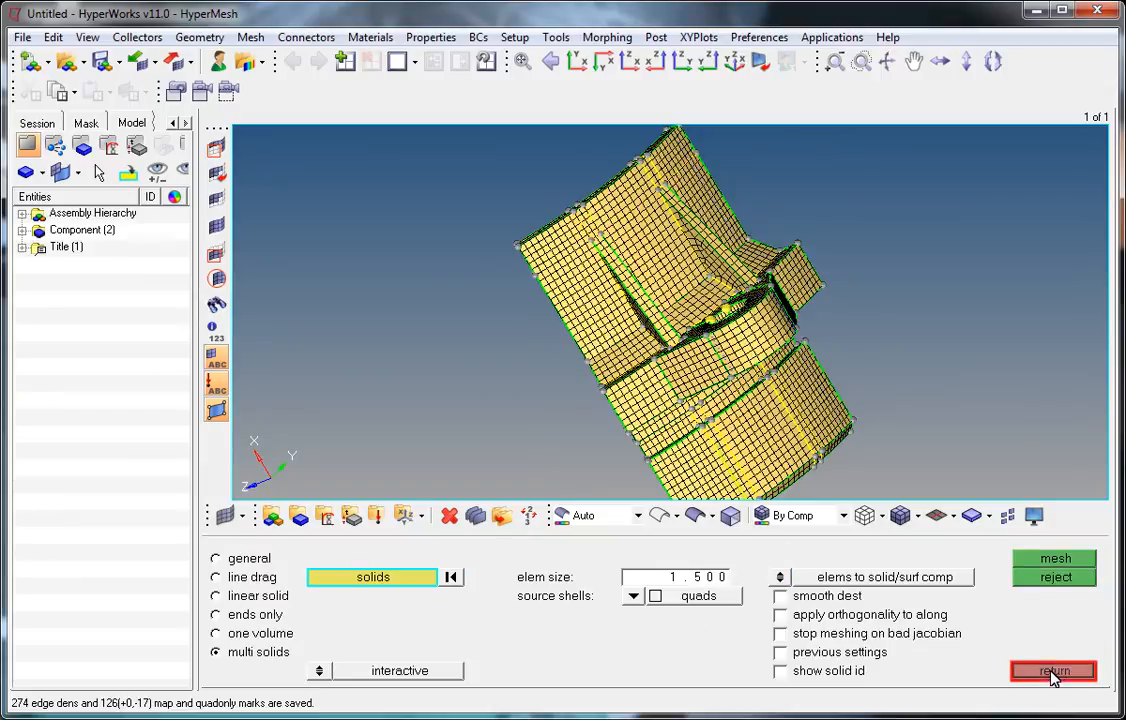
click(1050, 668)
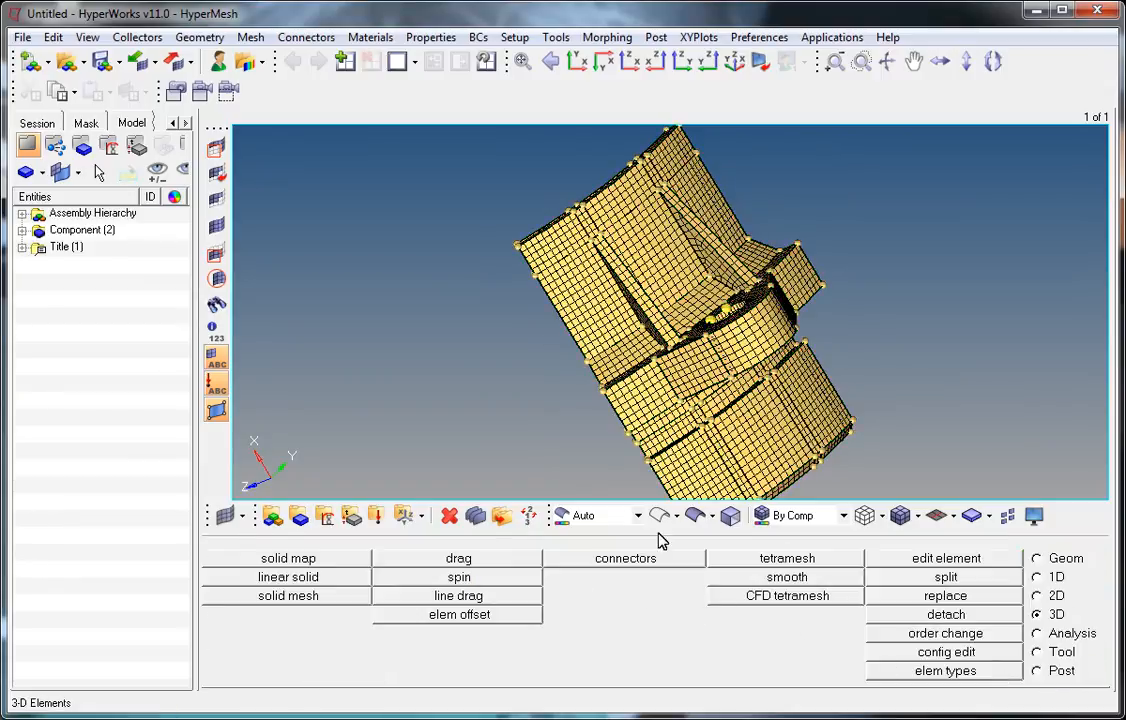
- In the YZ view, create a temporary node at the arc center of the sector's inner circular line
ctrl+drag(740, 260, 610, 366)
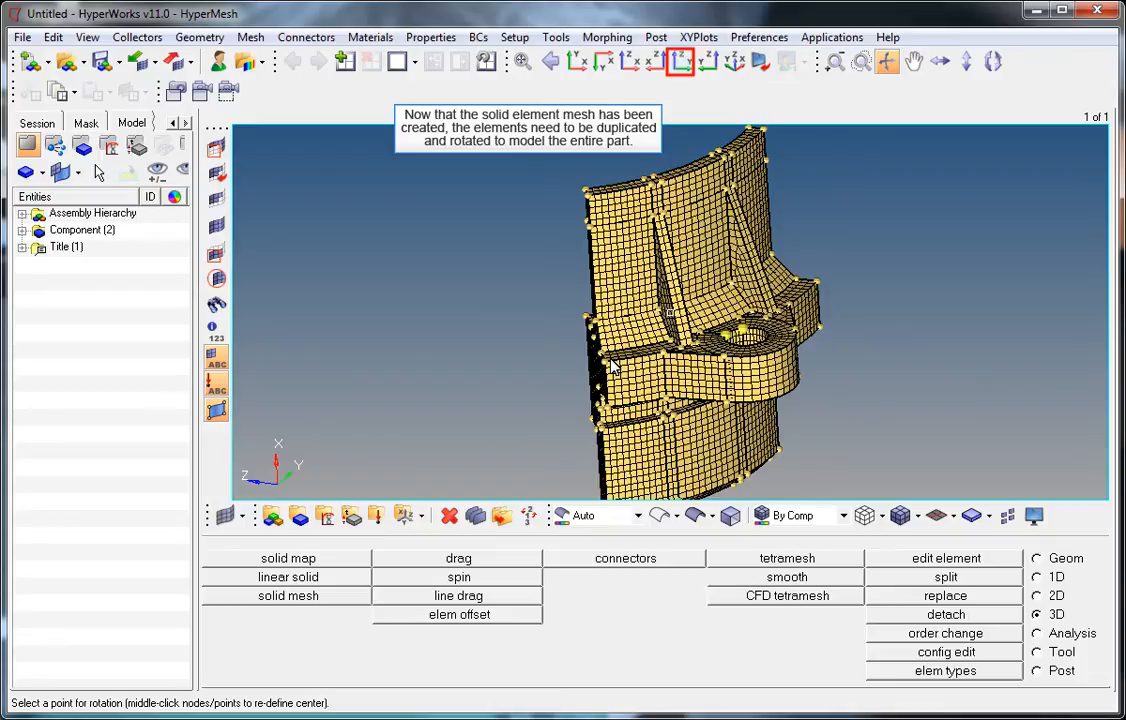
click(678, 60)
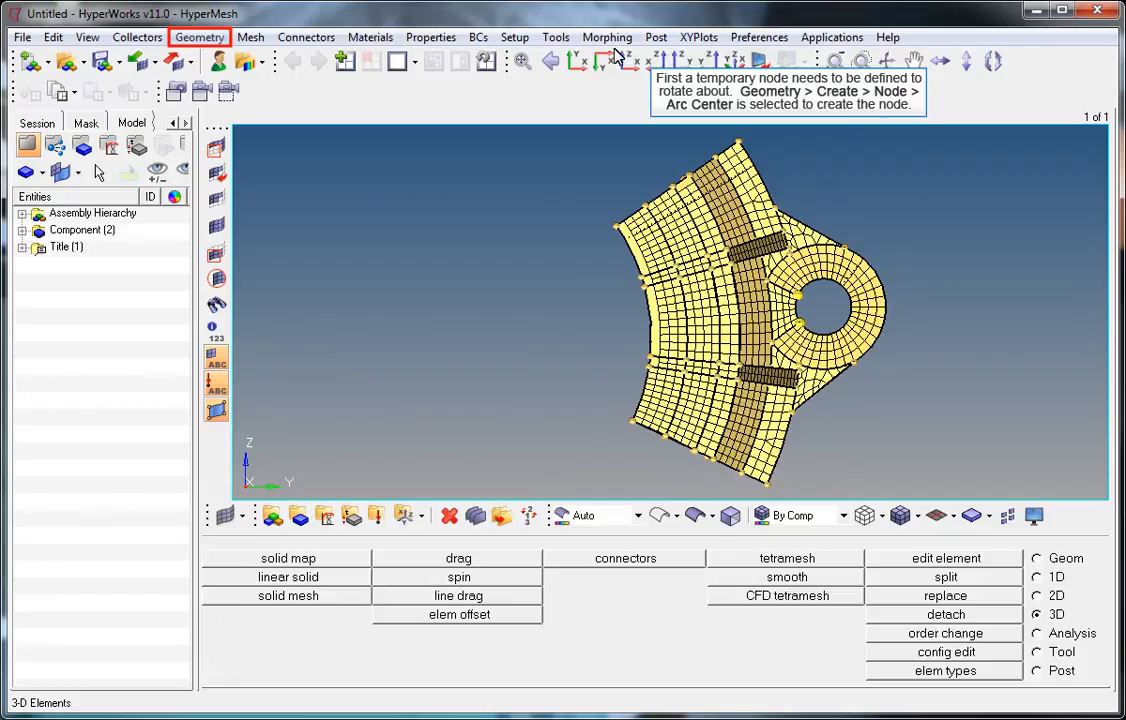
click(201, 40)
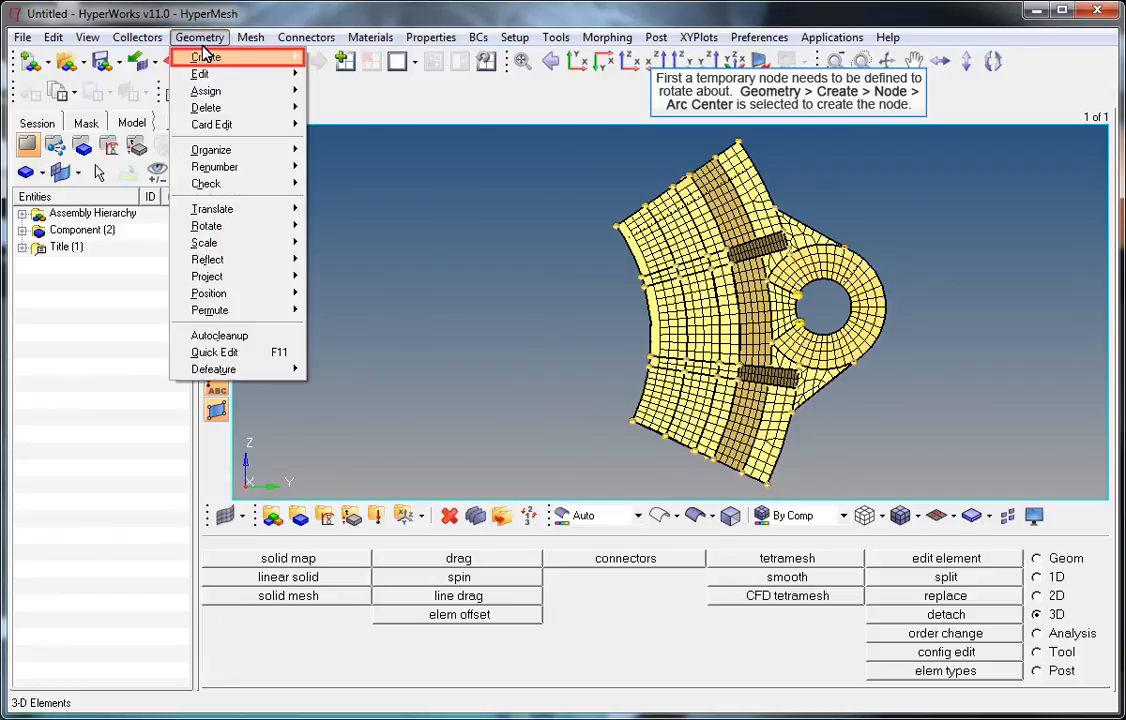
mouse_move(198, 56)
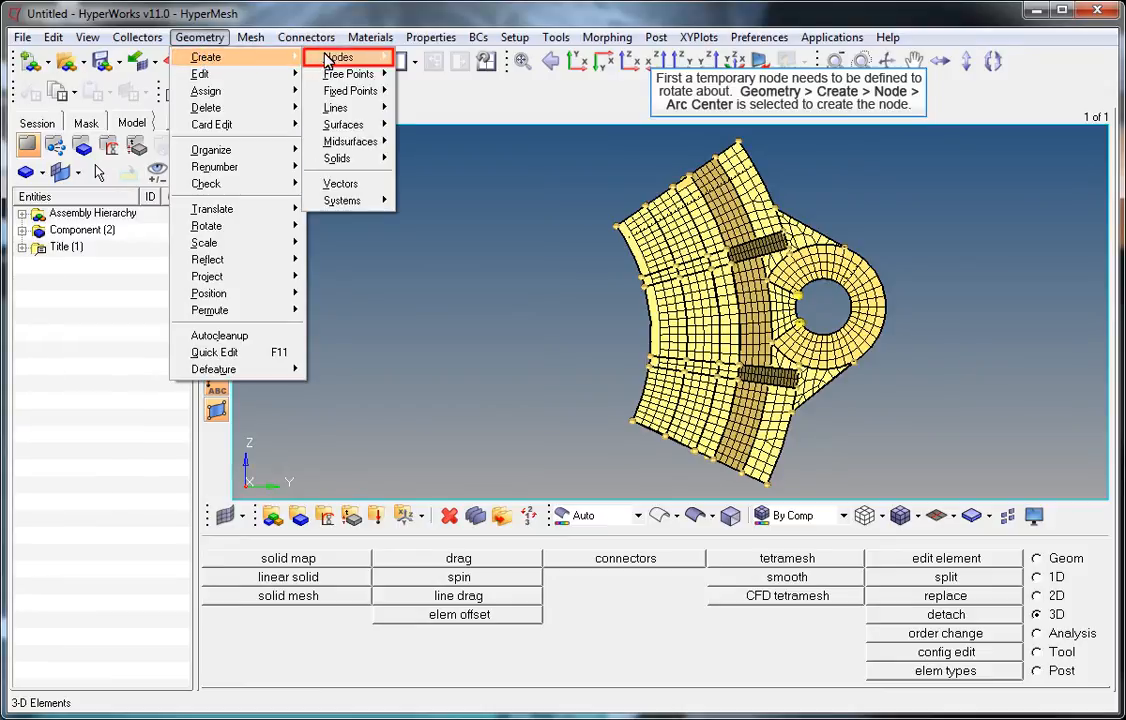
mouse_move(345, 57)
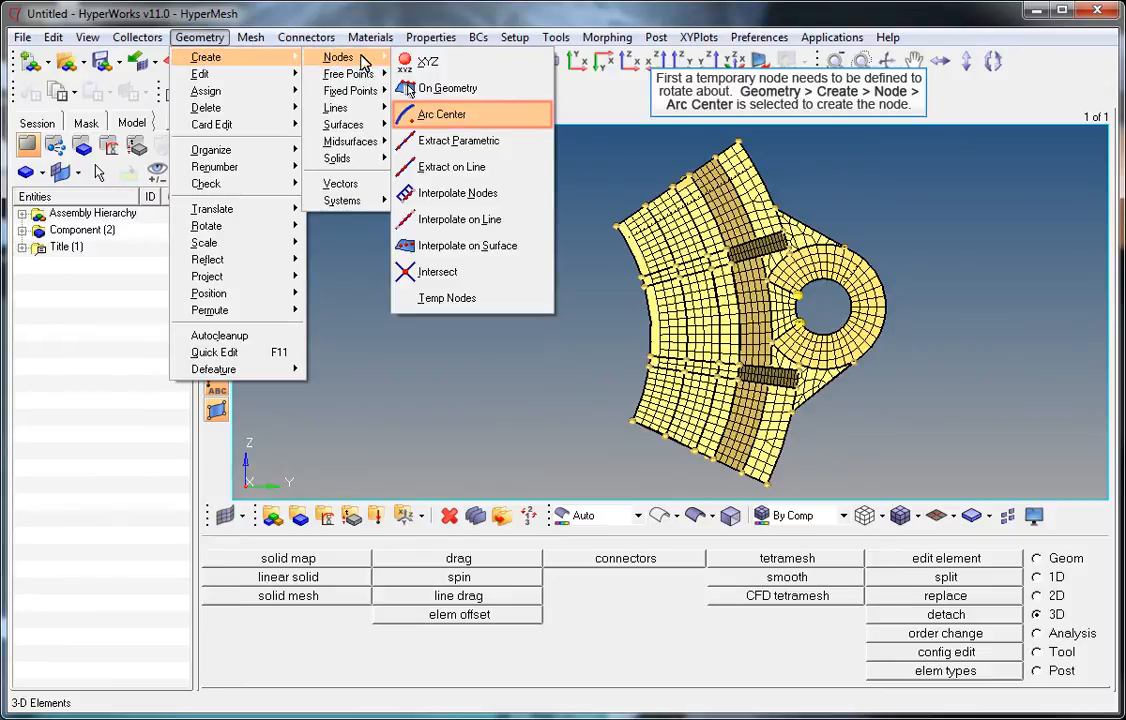
click(440, 114)
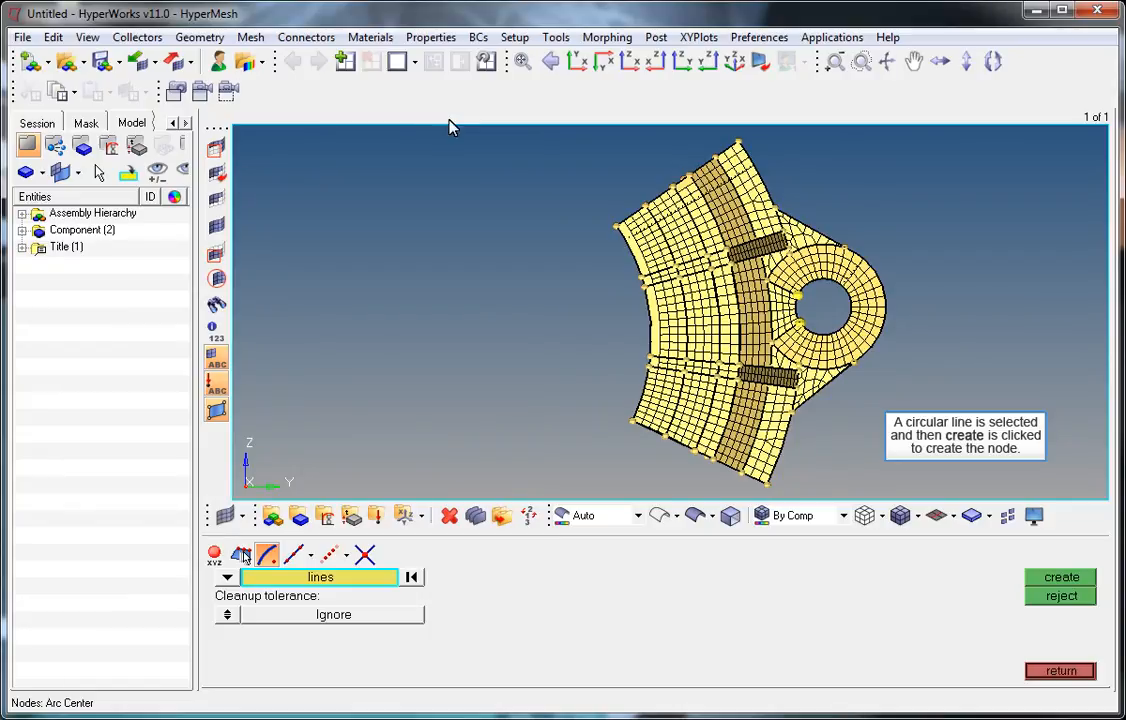
click(646, 312)
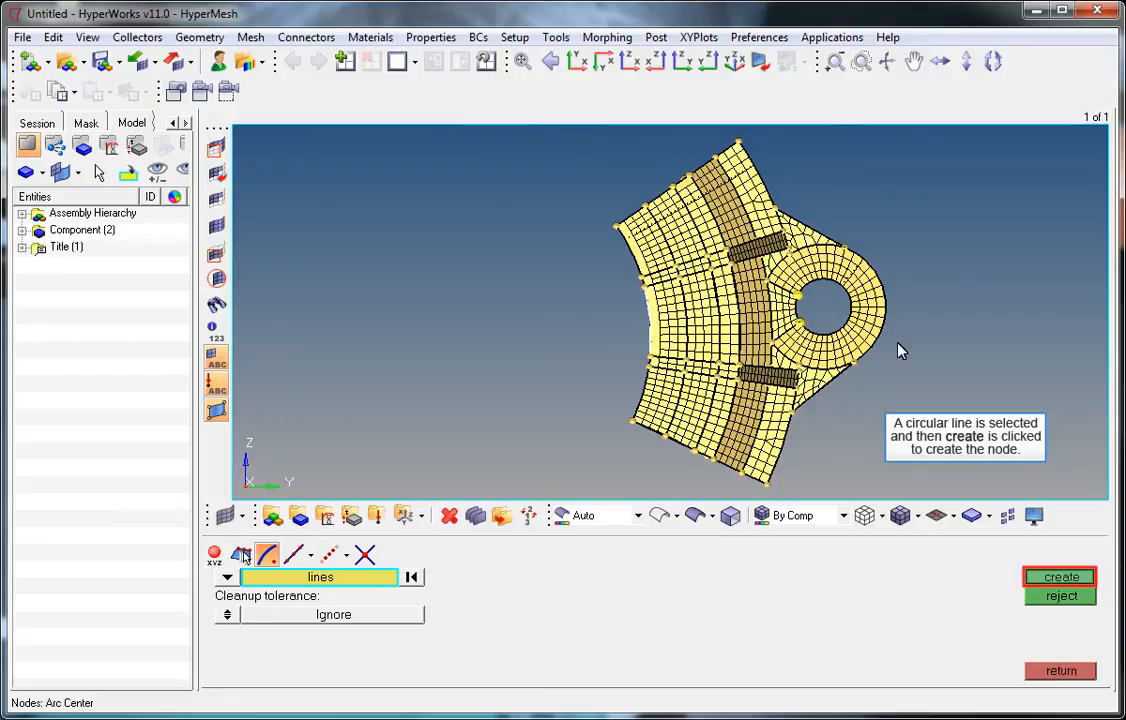
click(1072, 579)
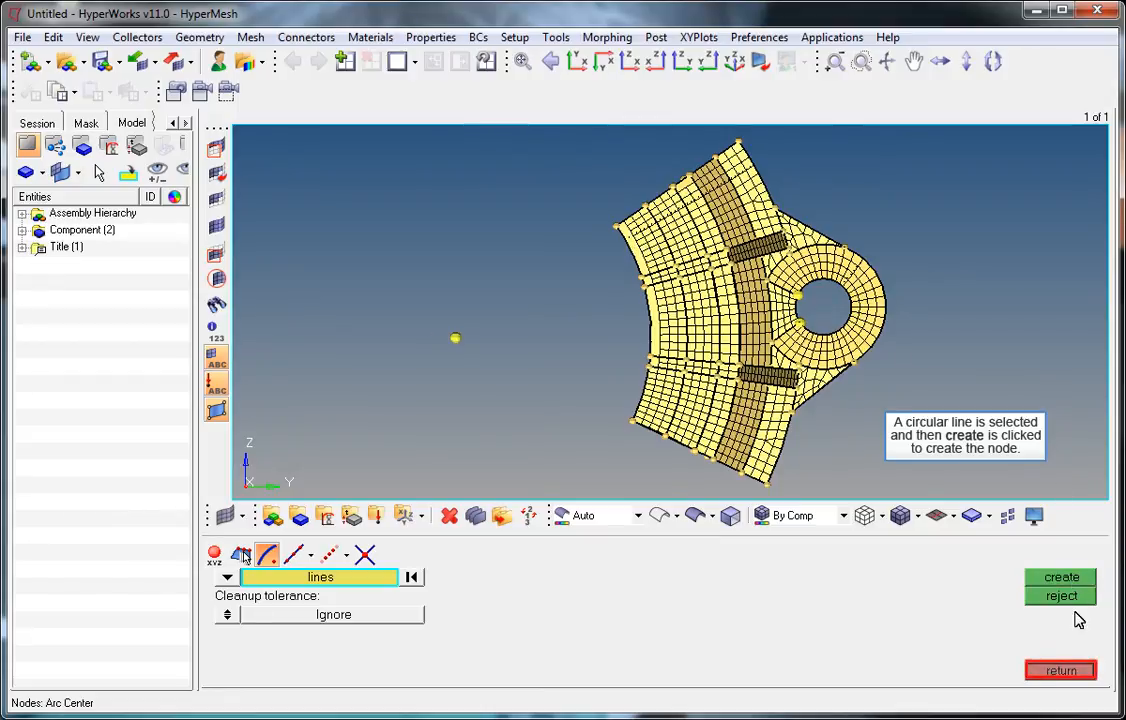
click(1074, 675)
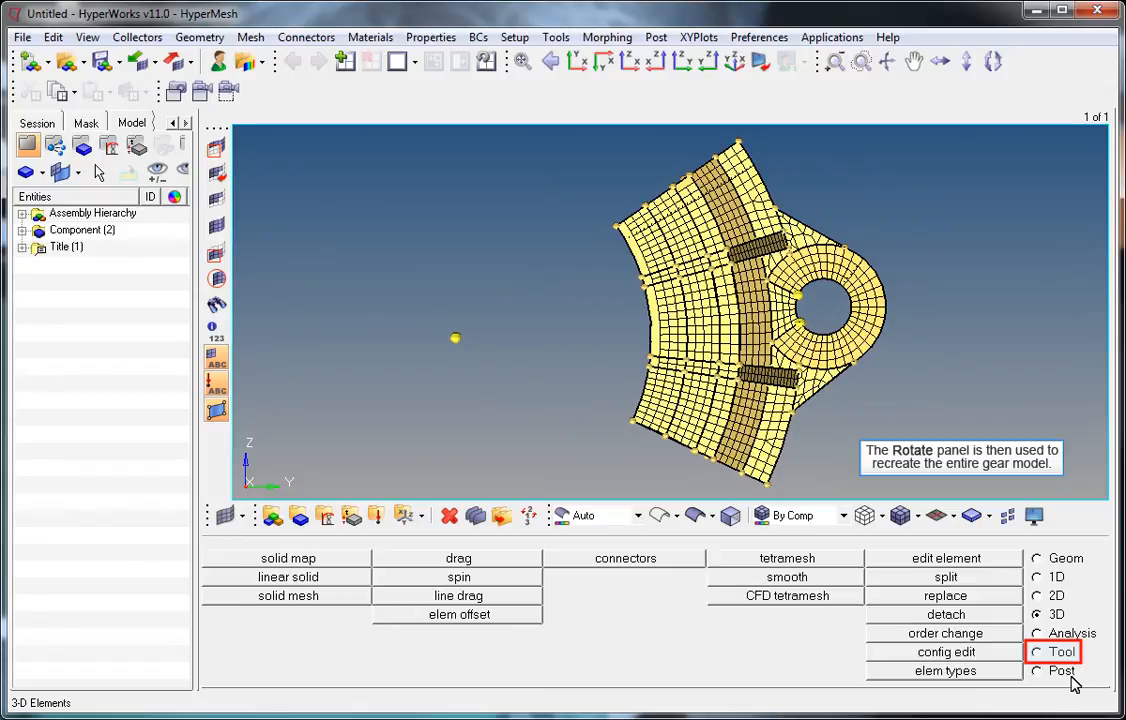
- Start the Rotate tool, select all displayed elements and duplicate them into their original component
click(1040, 652)
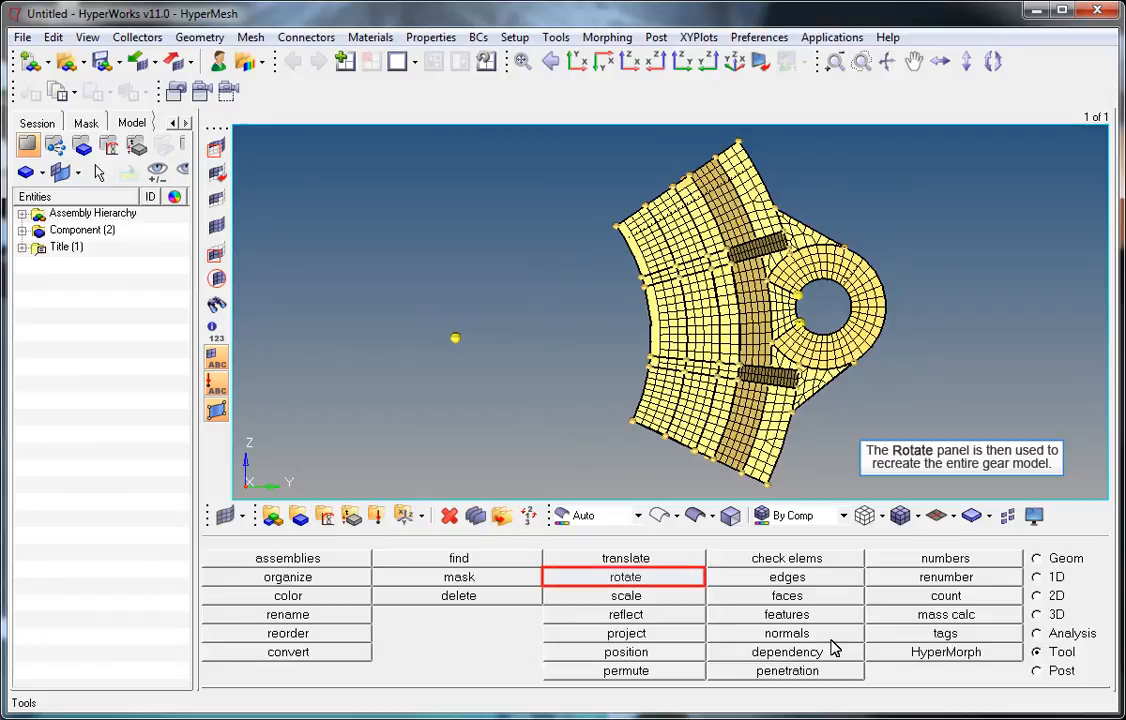
click(668, 580)
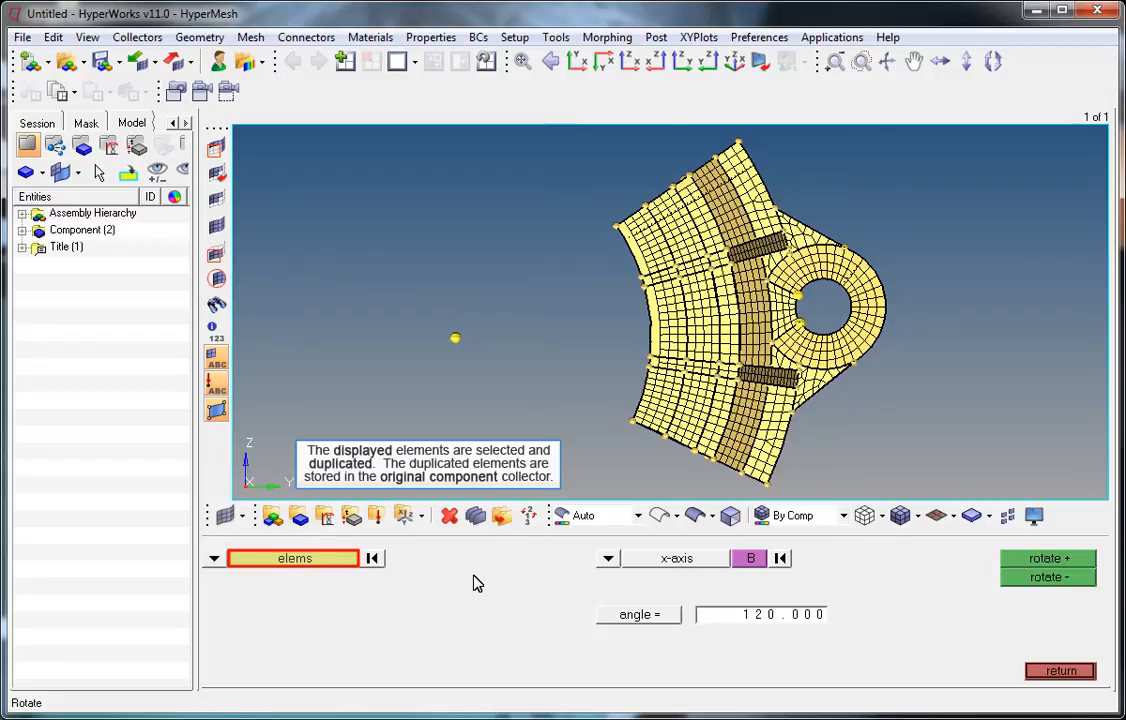
click(322, 562)
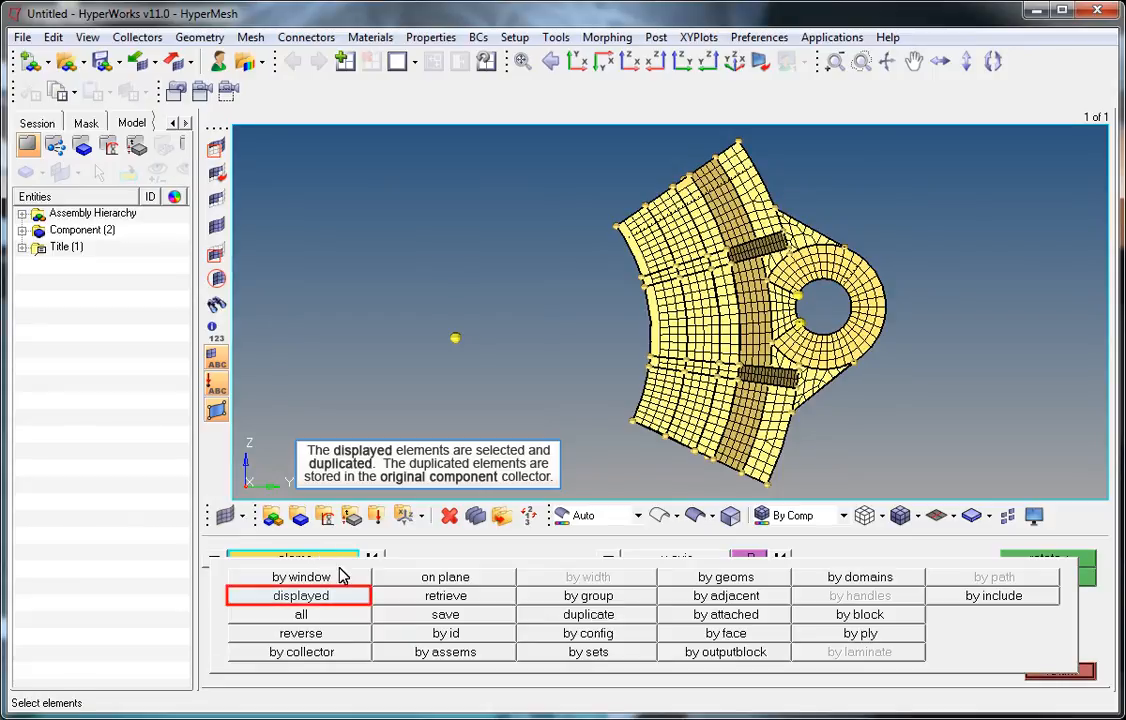
click(340, 598)
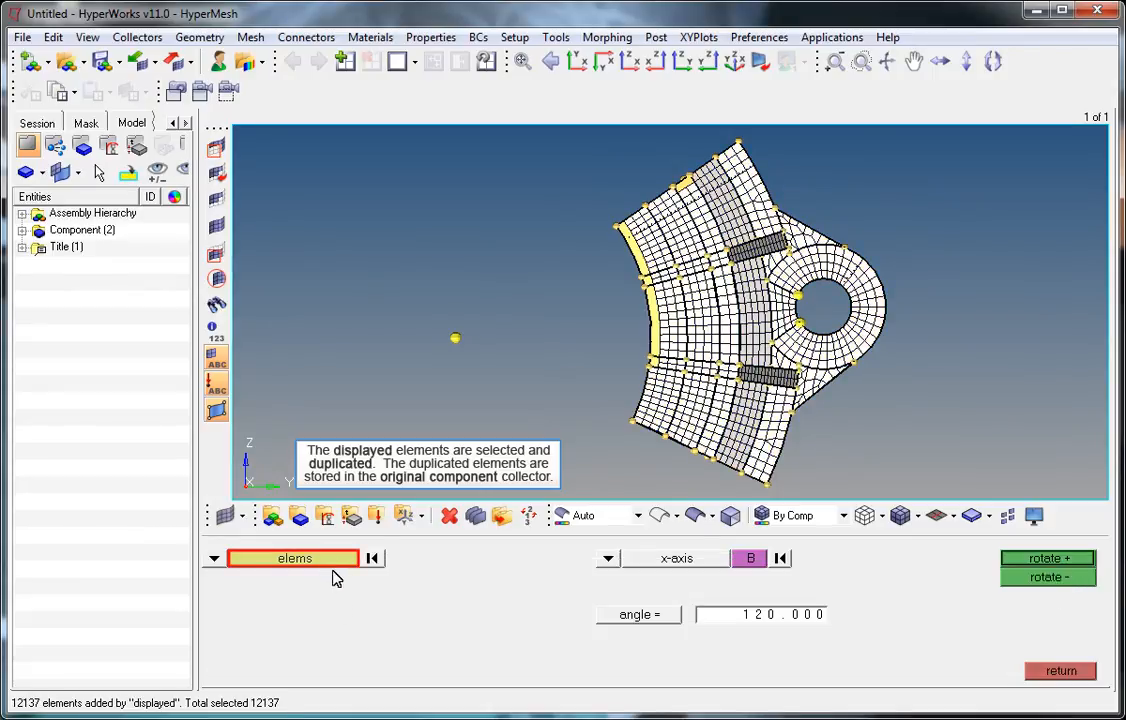
click(334, 562)
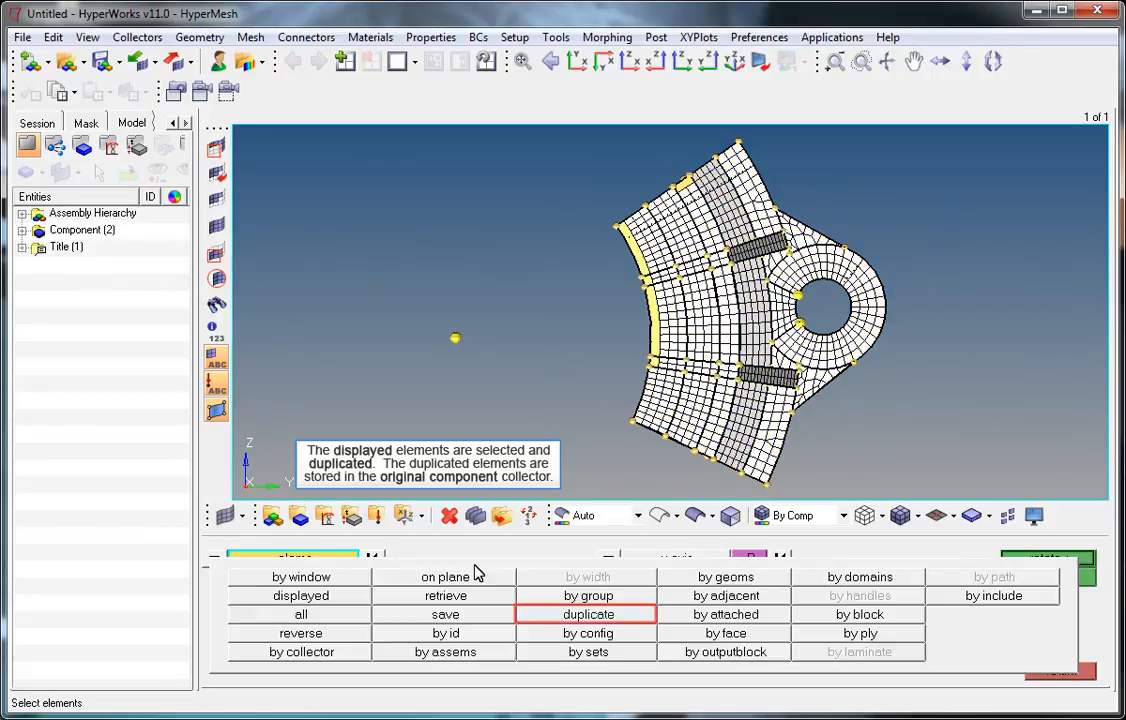
click(636, 614)
click(314, 578)
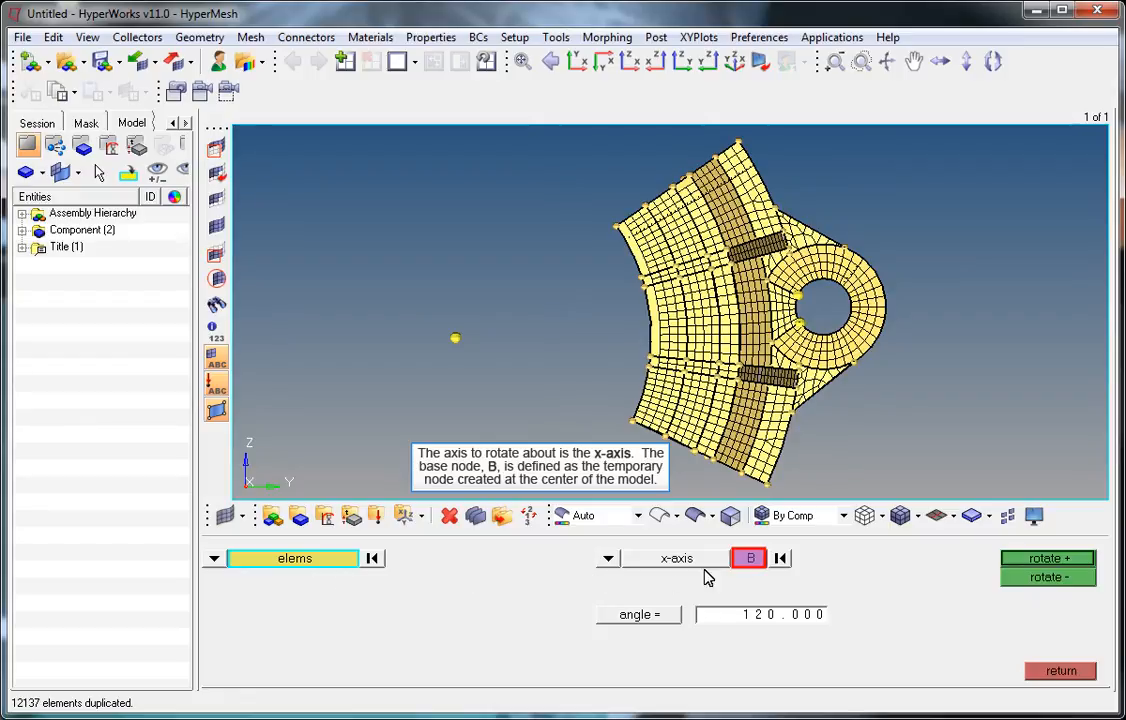
- Rotate the duplicated elements by +60 degrees about the x-axis, using the temporary center node as base
click(748, 562)
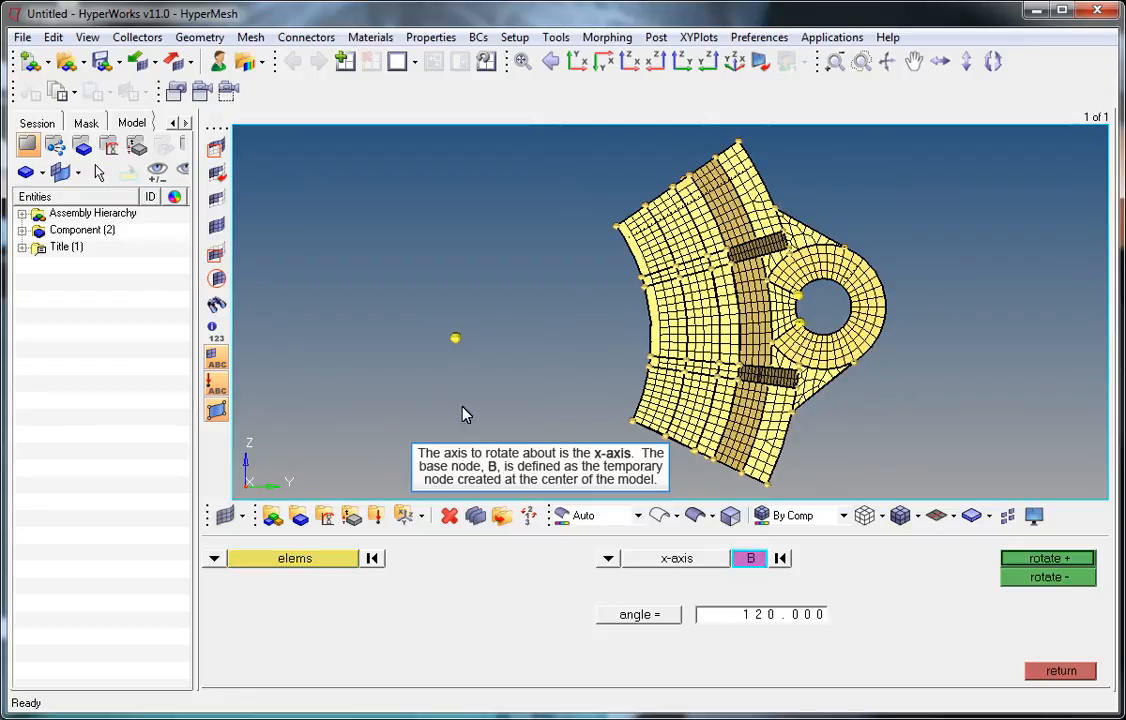
click(455, 339)
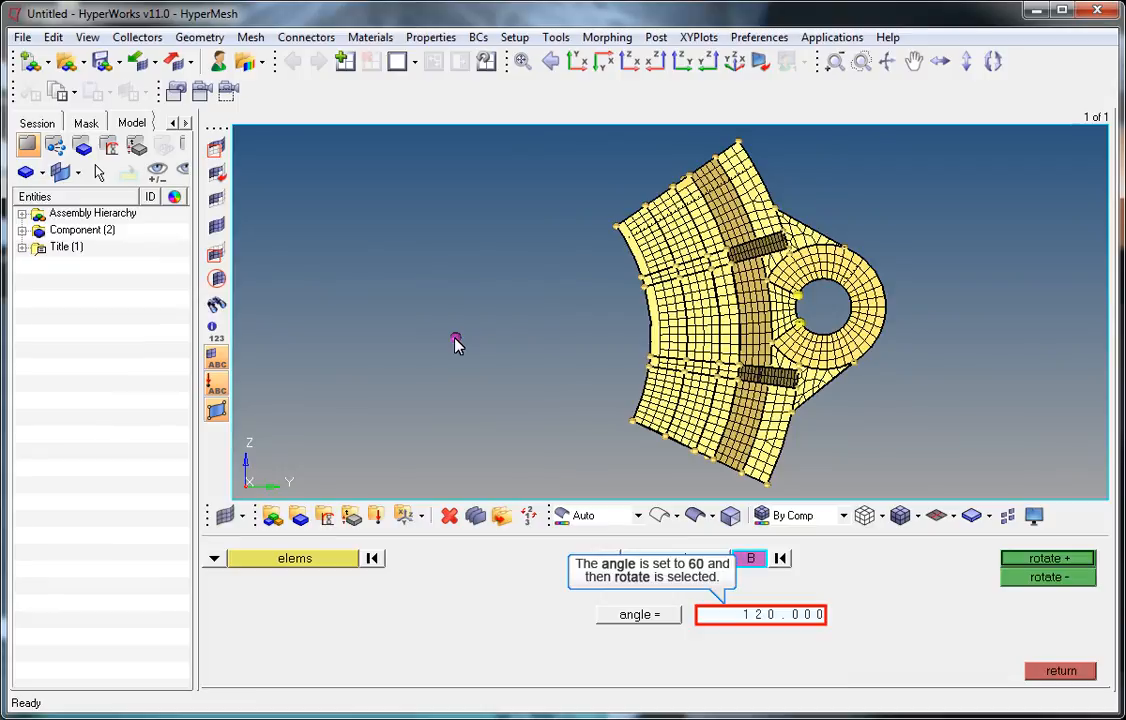
click(752, 616)
text(60)
key(Return)
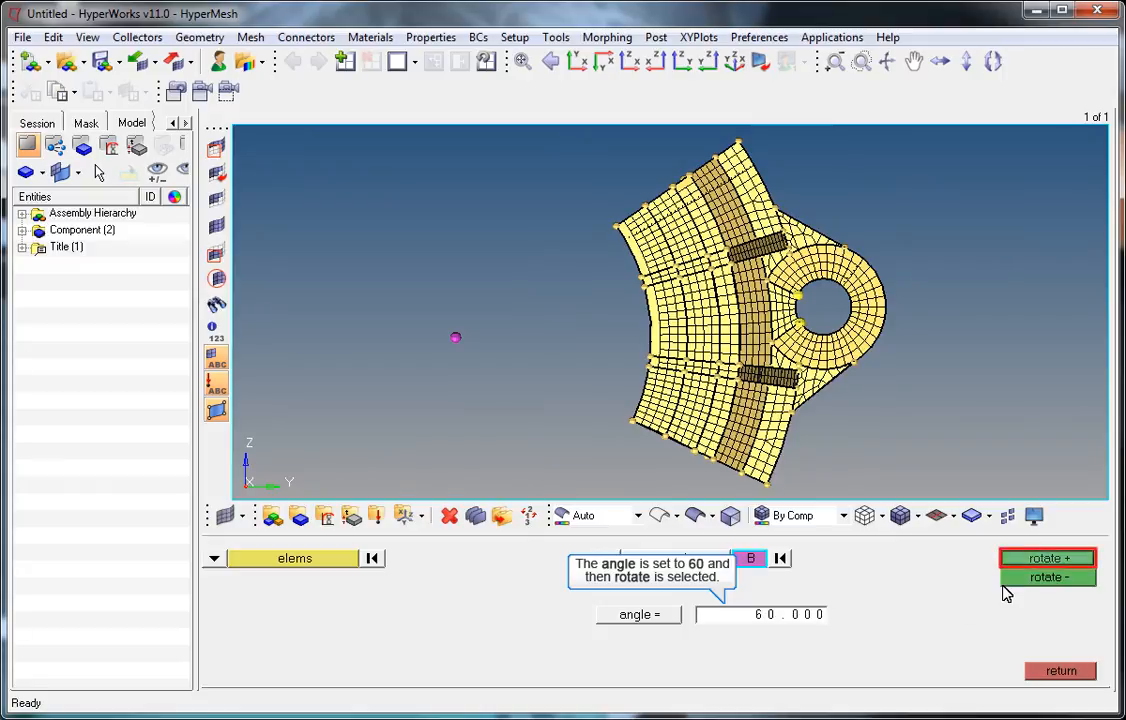
click(1036, 559)
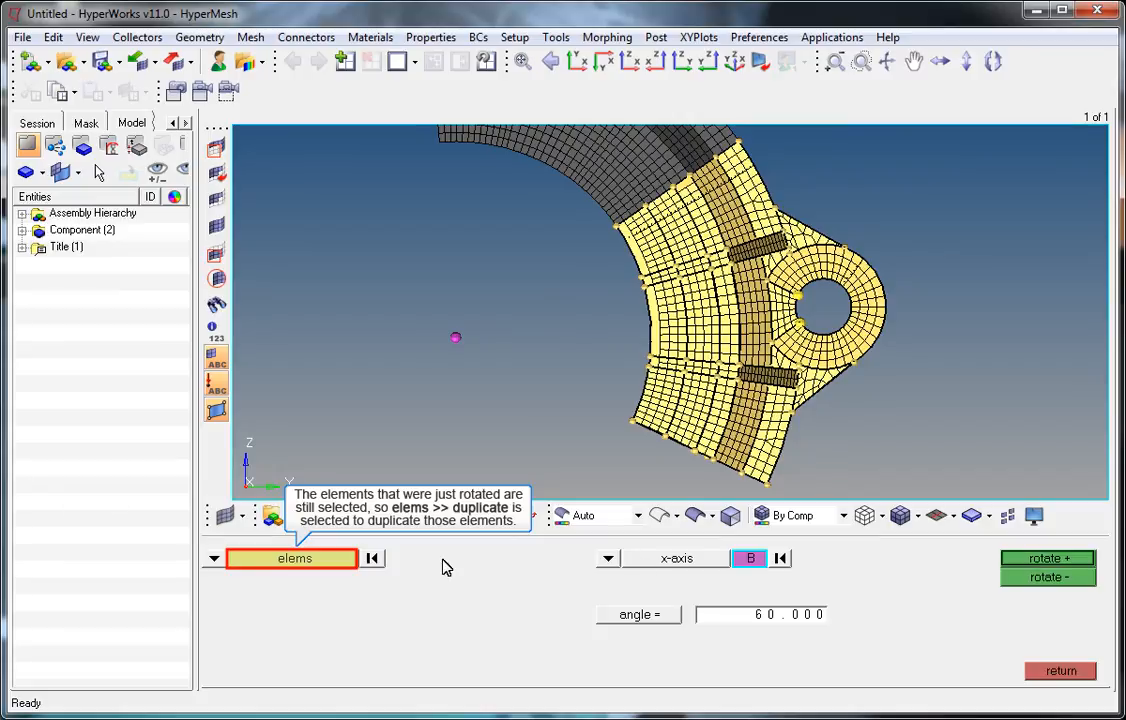
- Duplicate the just-rotated elements into their original component and rotate the copies another +60 degrees, repeating until the full ring is built
click(321, 568)
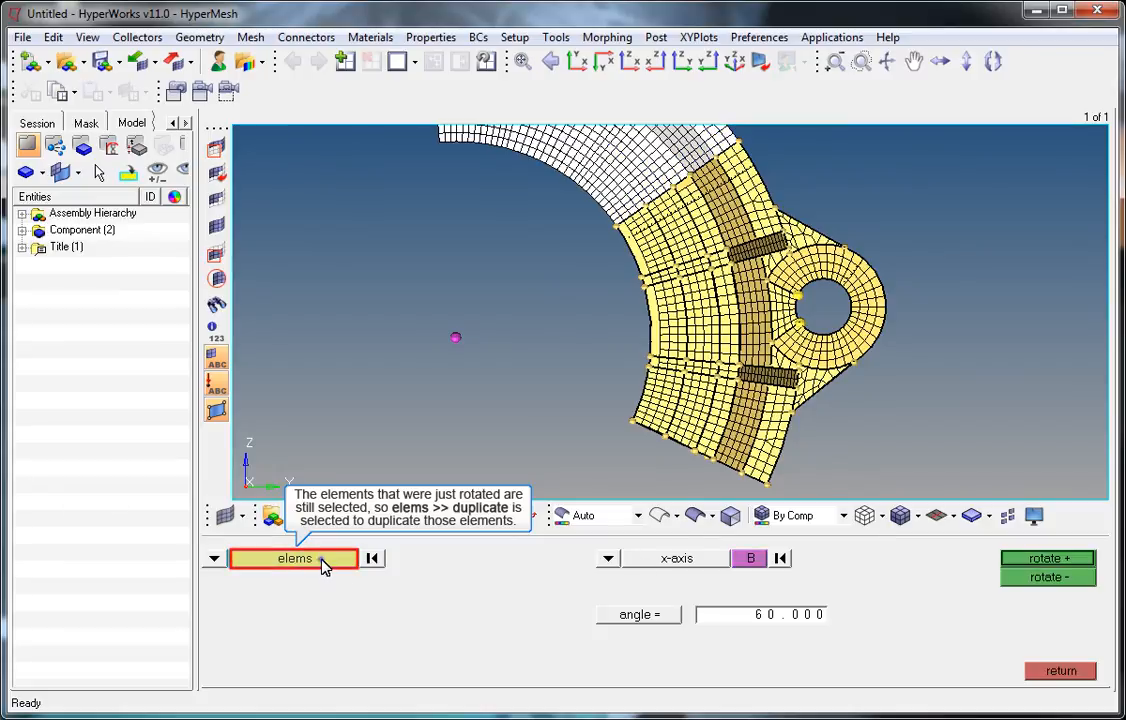
click(321, 568)
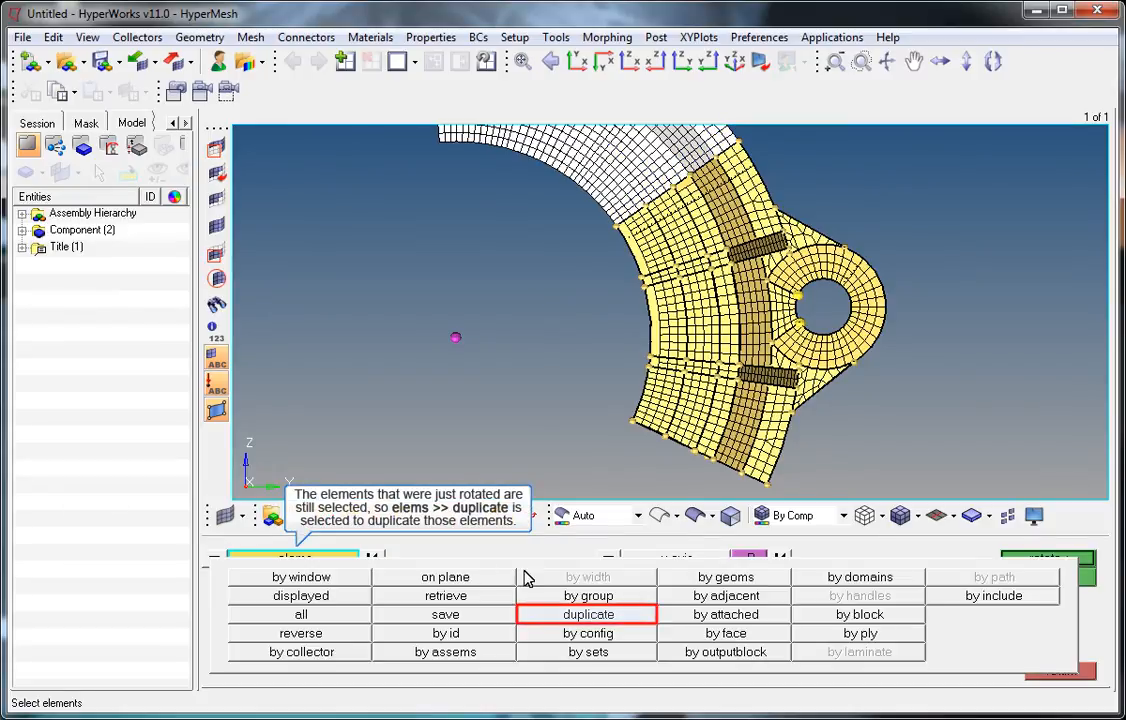
click(610, 614)
click(279, 577)
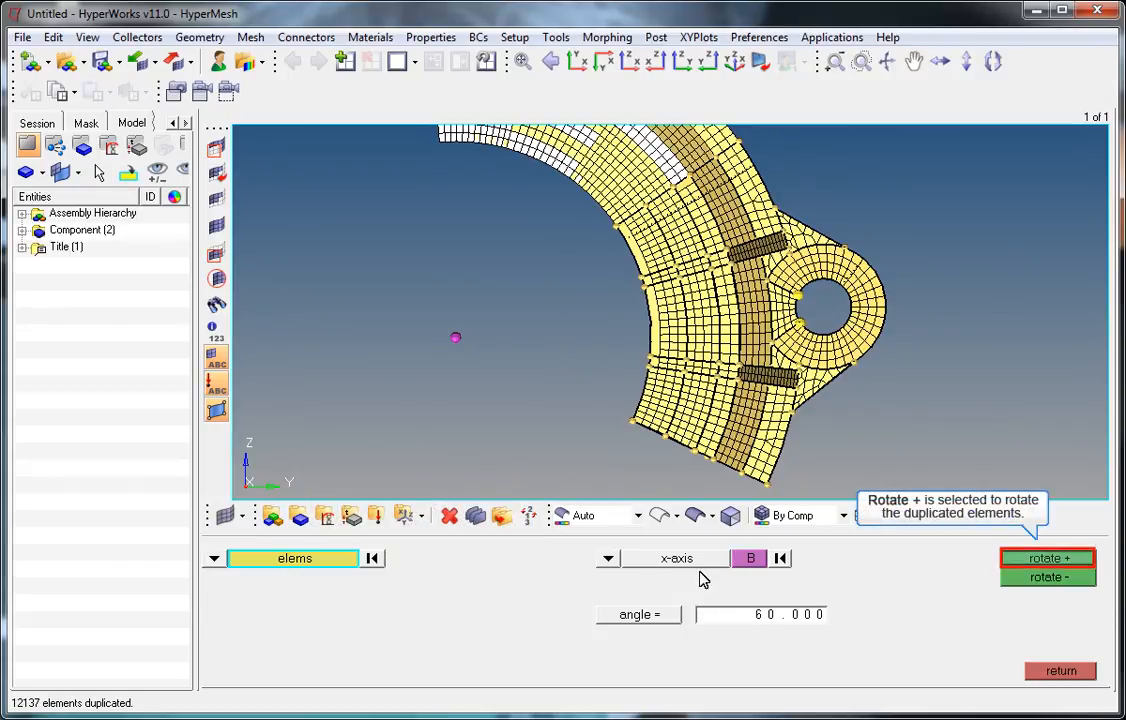
click(1035, 558)
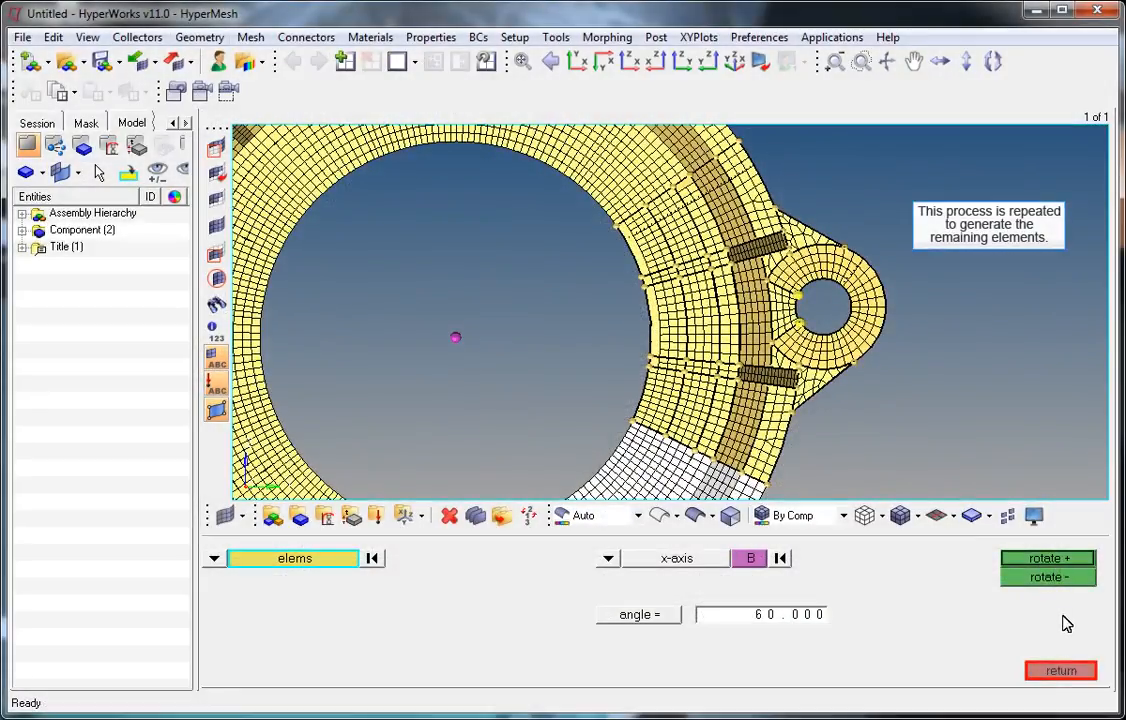
click(1063, 671)
key(f)
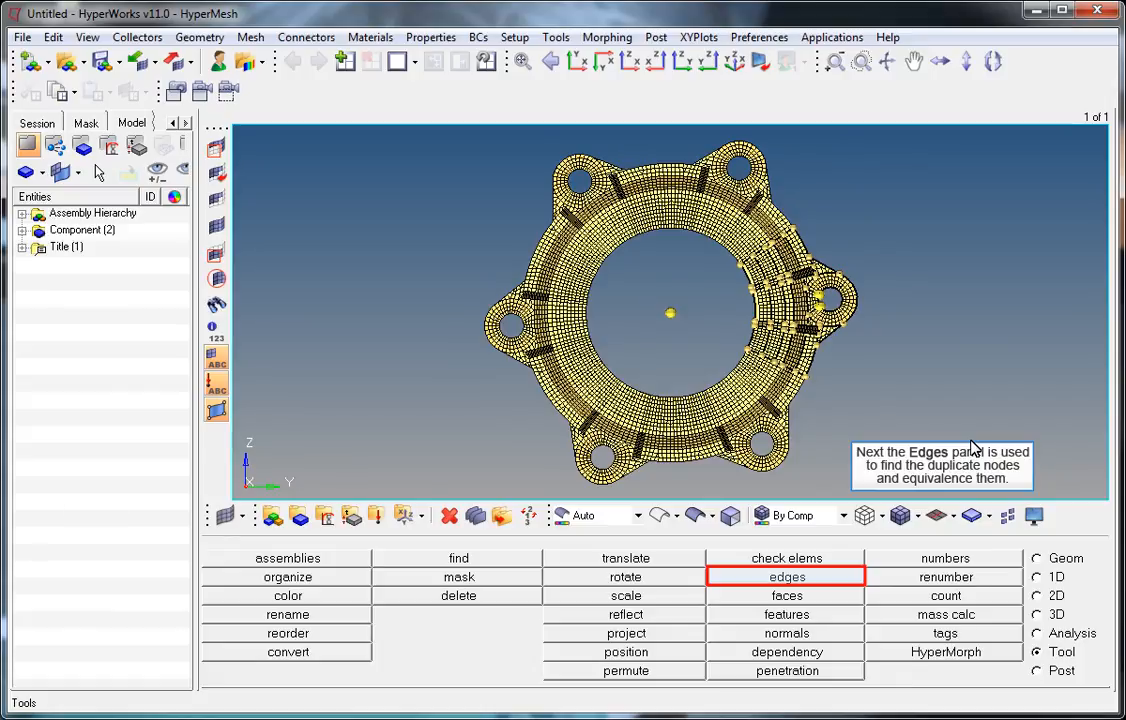
- Use the Edges tool to preview and equivalence the component's duplicate nodes between the rotated sections at tolerance 0.1
click(799, 577)
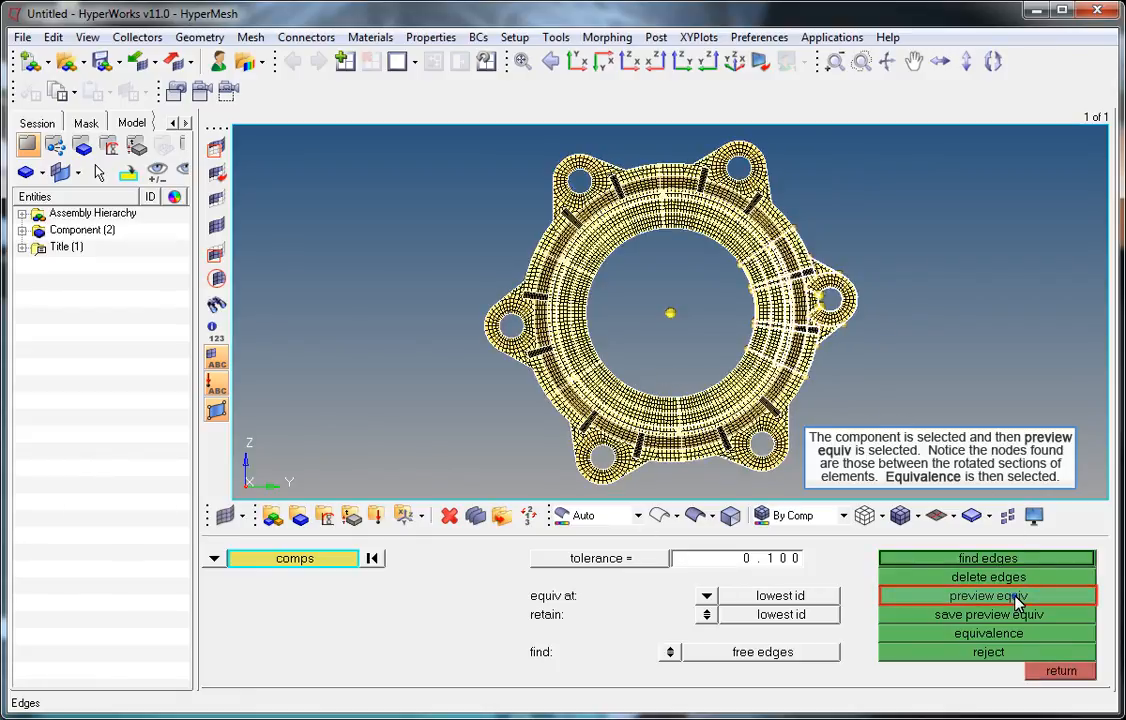
click(962, 596)
click(1013, 635)
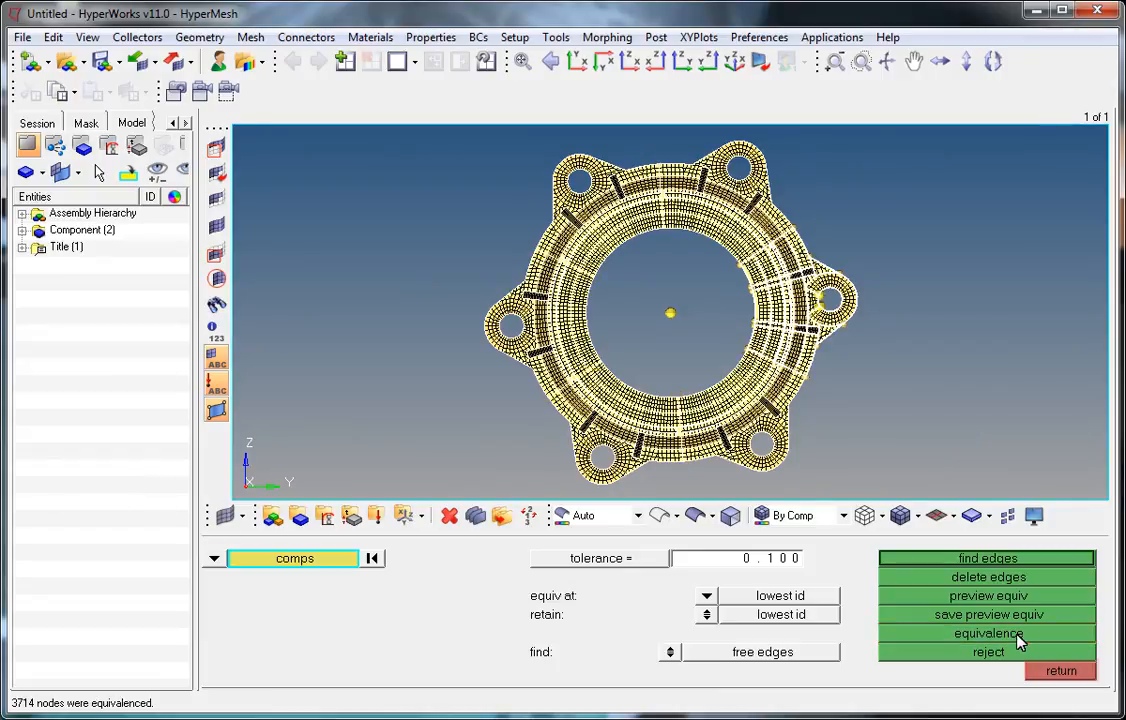
click(1061, 671)
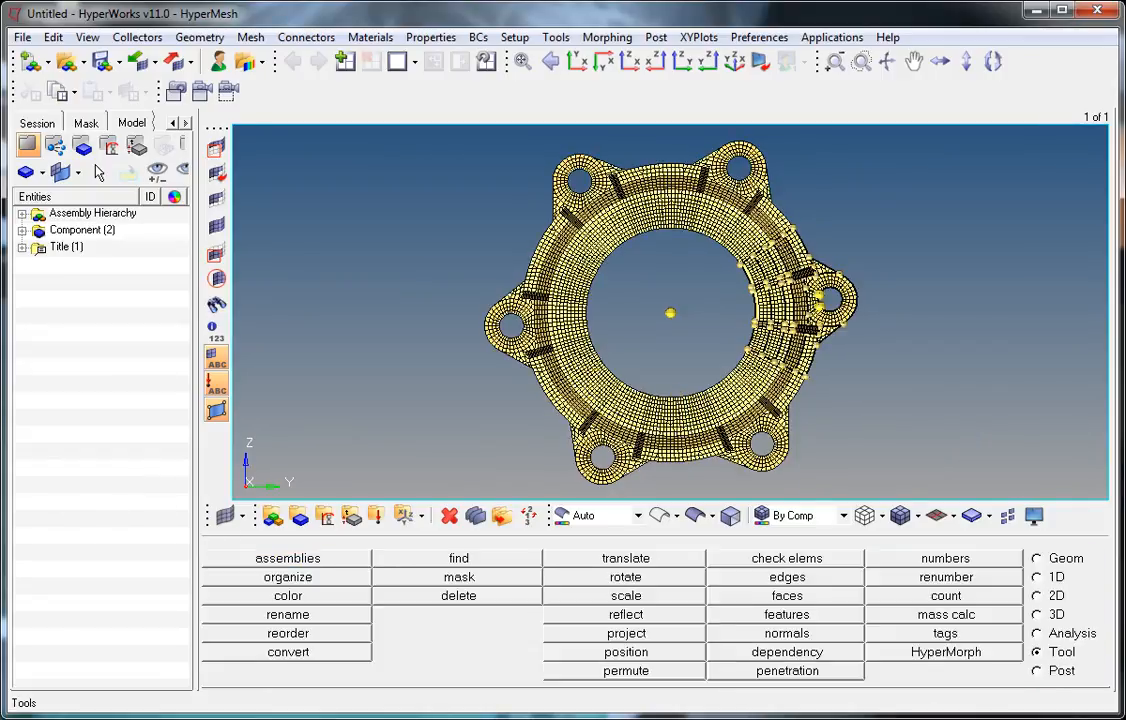